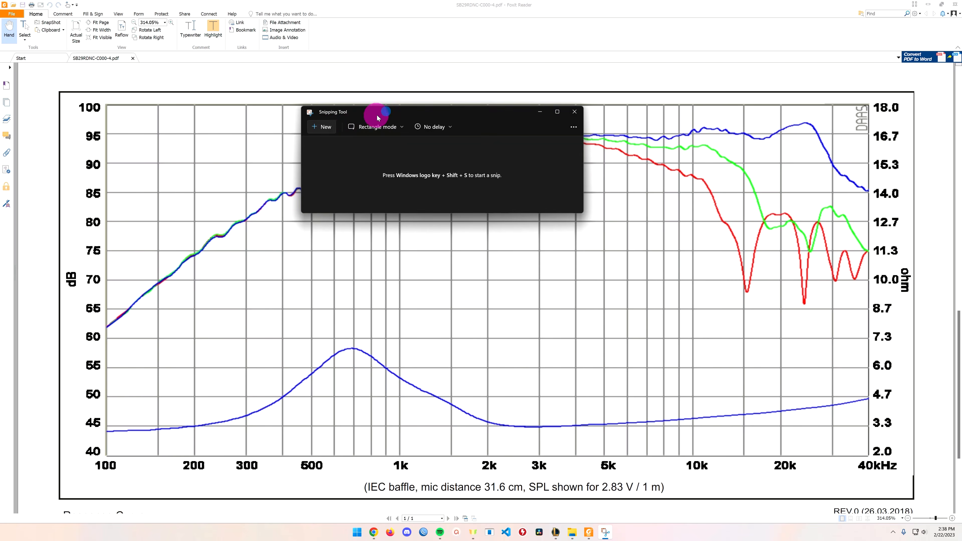
Snip the datasheet's full frequency response and impedance chart in rectangle mode and try saving it to Downloads as PNG.
left_click(328, 126)
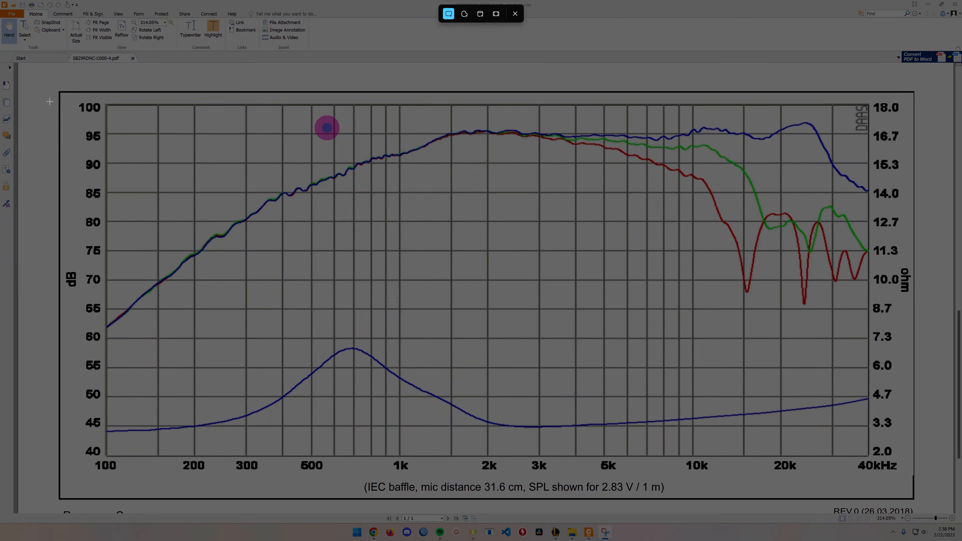
left_click_drag(56, 89, 916, 501)
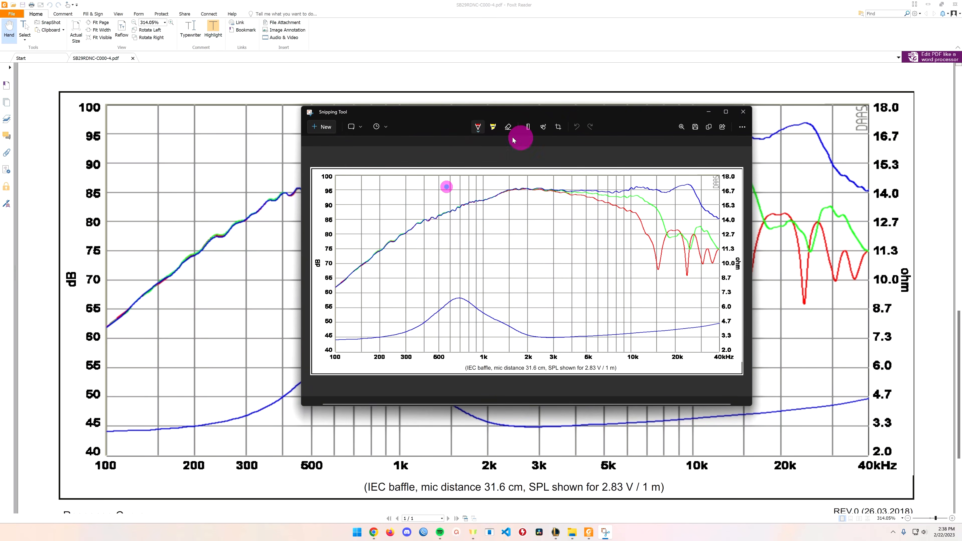
left_click(695, 127)
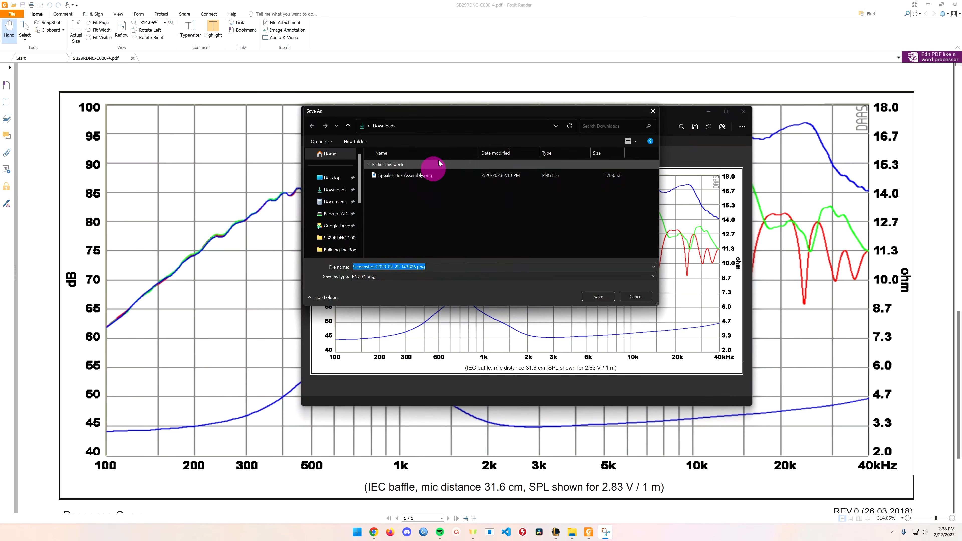
left_click(340, 196)
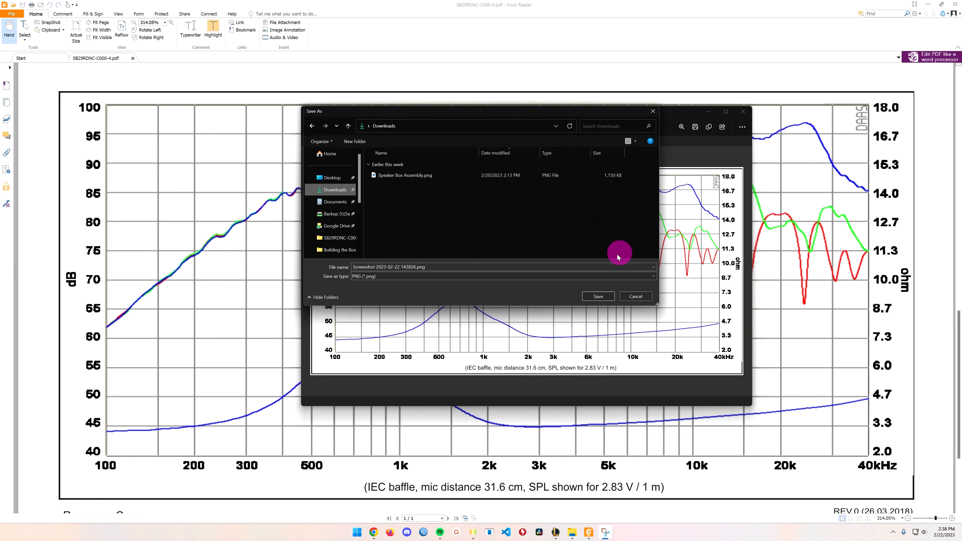
left_click(633, 297)
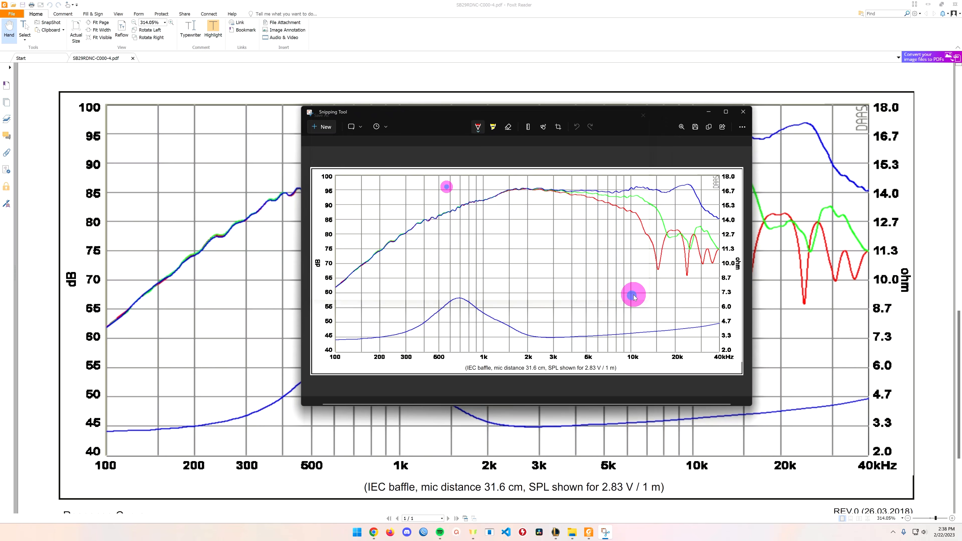
left_click(741, 112)
Close the datasheet PDF, then launch FPGraphTracer.exe from its desktop folder and maximize it.
left_click(954, 4)
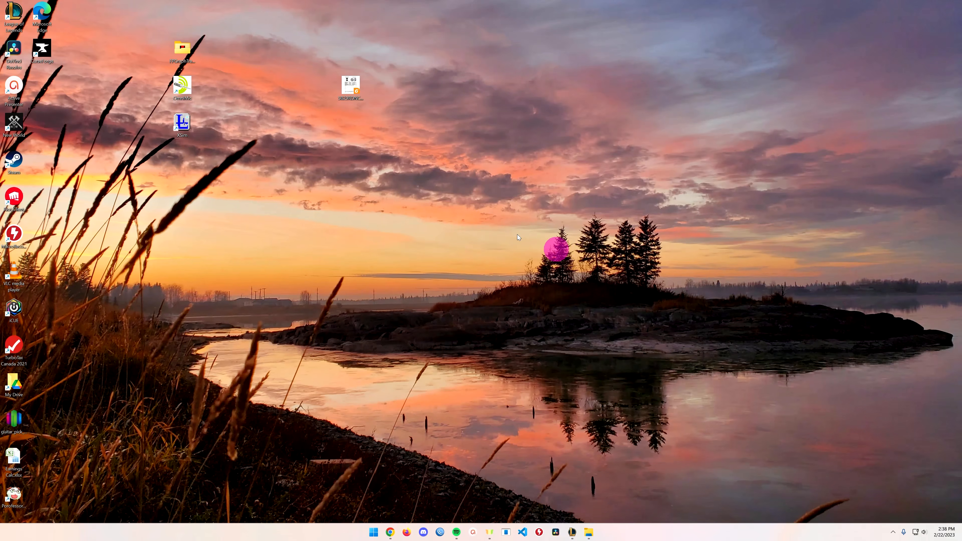
double_click(188, 51)
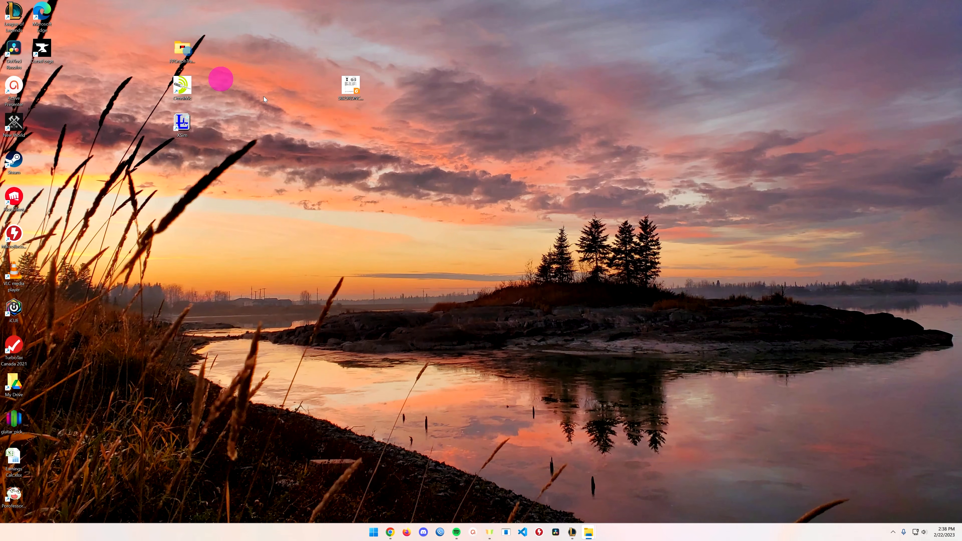
left_click_drag(961, 41, 379, 86)
double_click(373, 186)
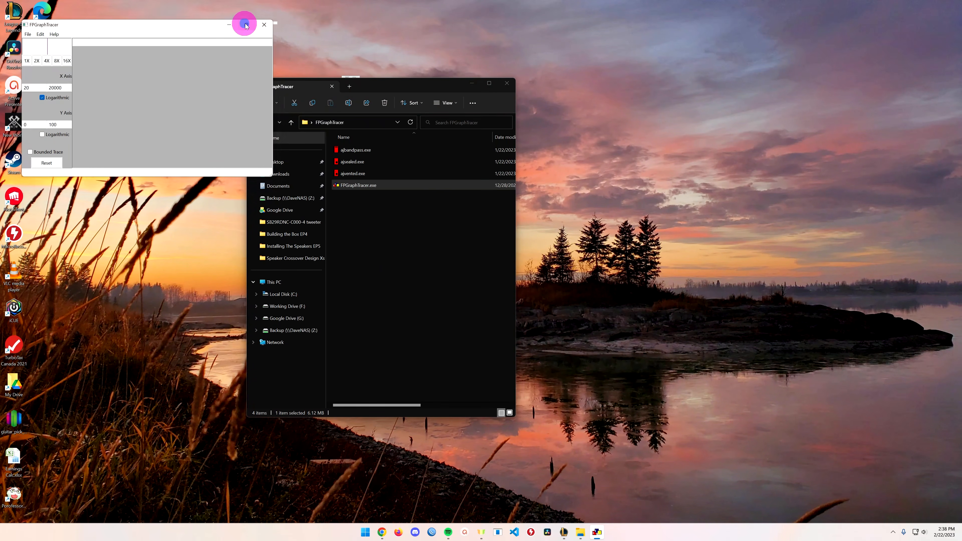
left_click(246, 24)
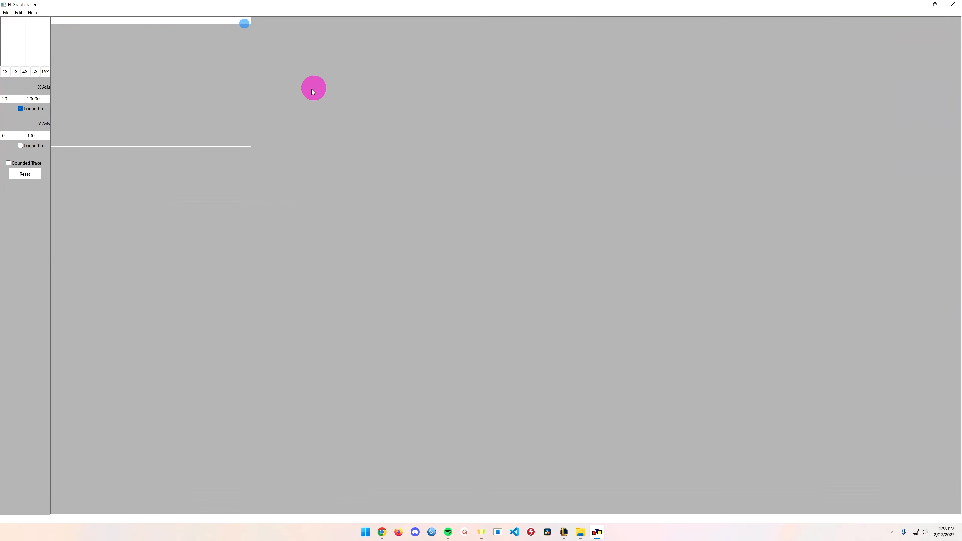
Open the response chart screenshot from Speaker Towers > 2 Way > SB29RDNC-C000-4 tweeter.
left_click(7, 12)
left_click(23, 23)
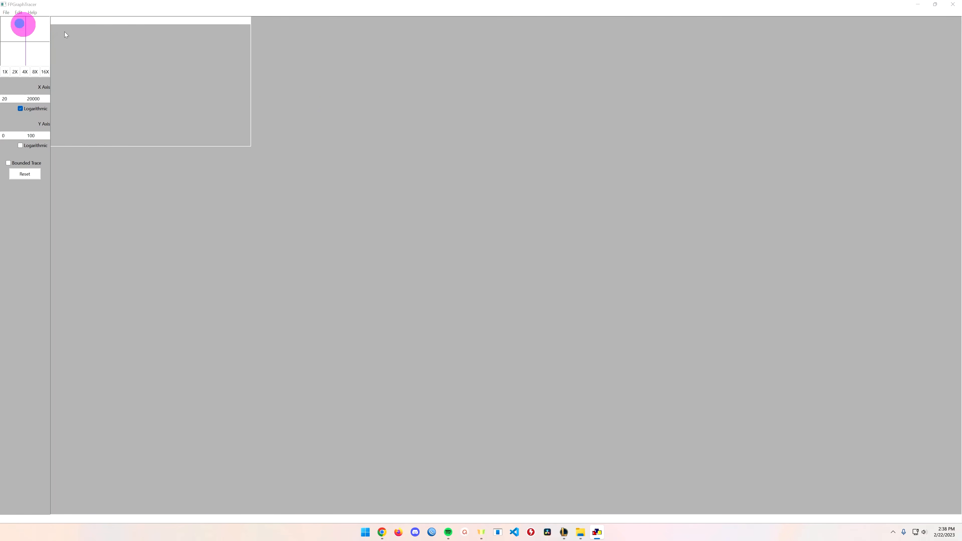
left_click(87, 37)
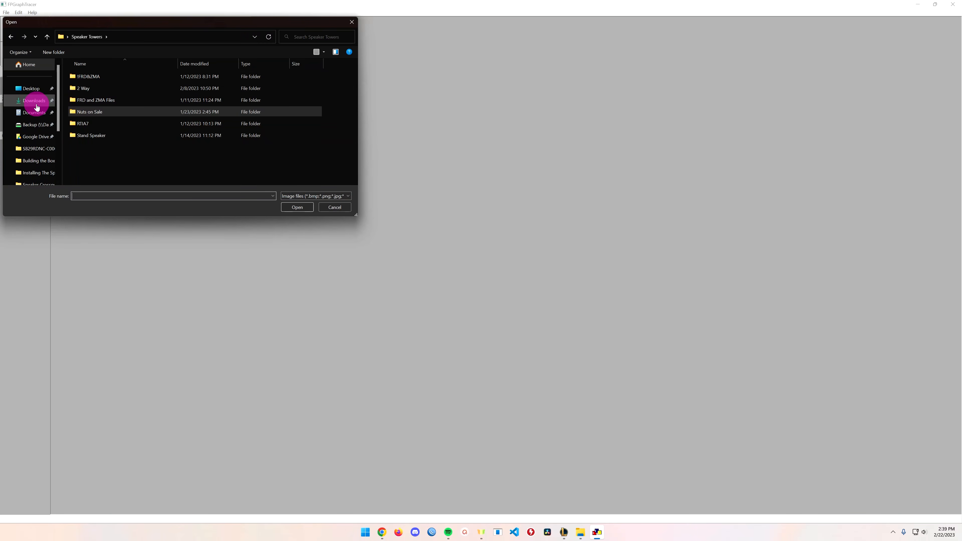
double_click(93, 89)
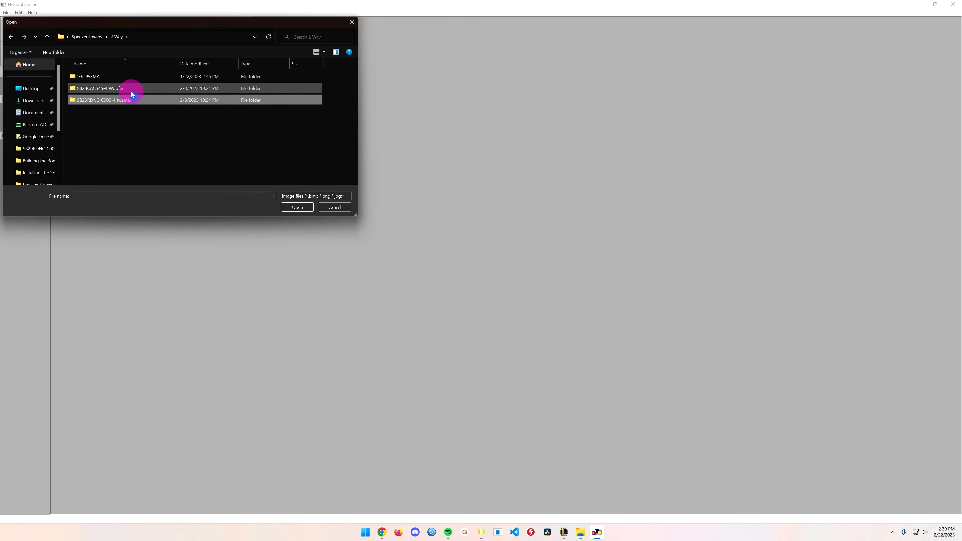
left_click(134, 101)
double_click(135, 100)
double_click(92, 89)
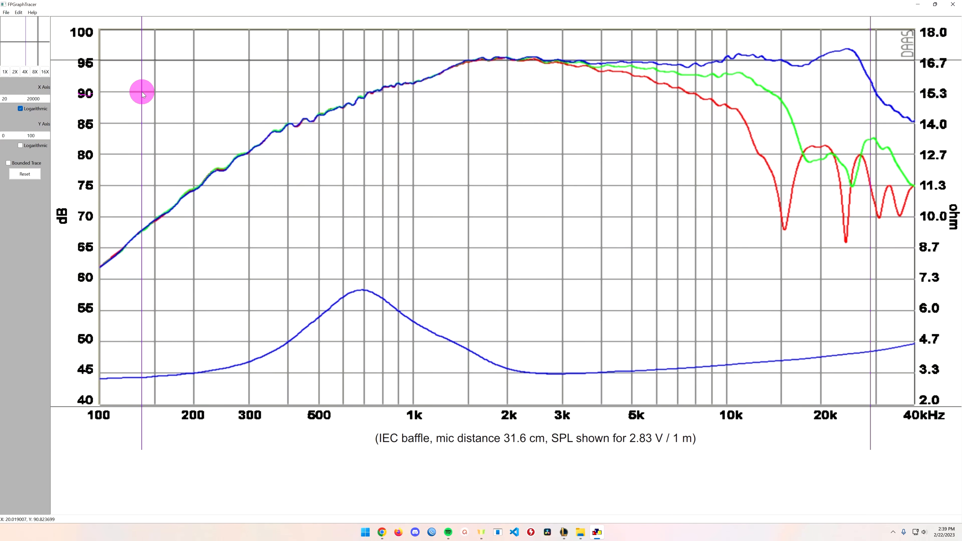
Align the four boundary lines with the chart's edges at 100 Hz, 40 kHz, 100 dB and 40 dB.
left_click_drag(142, 93, 100, 97)
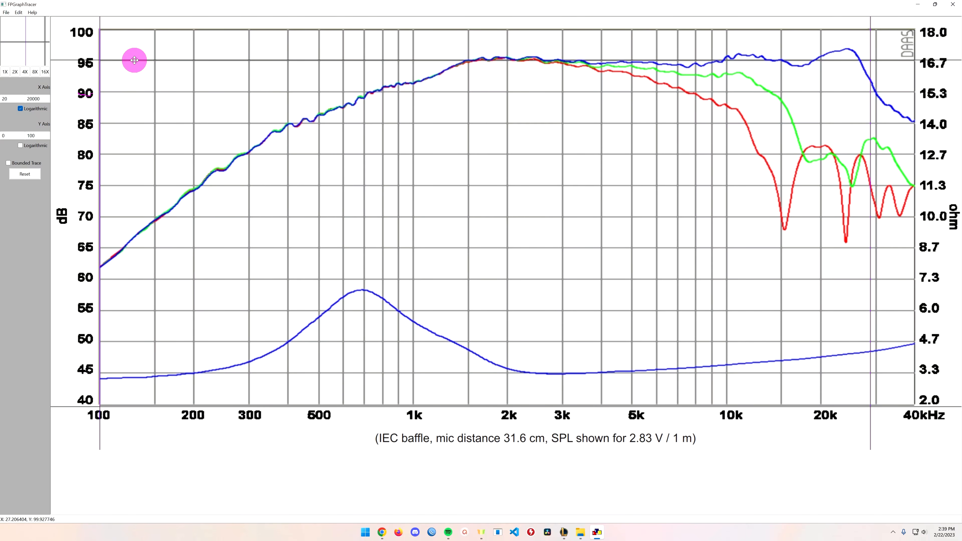
left_click_drag(136, 62, 132, 30)
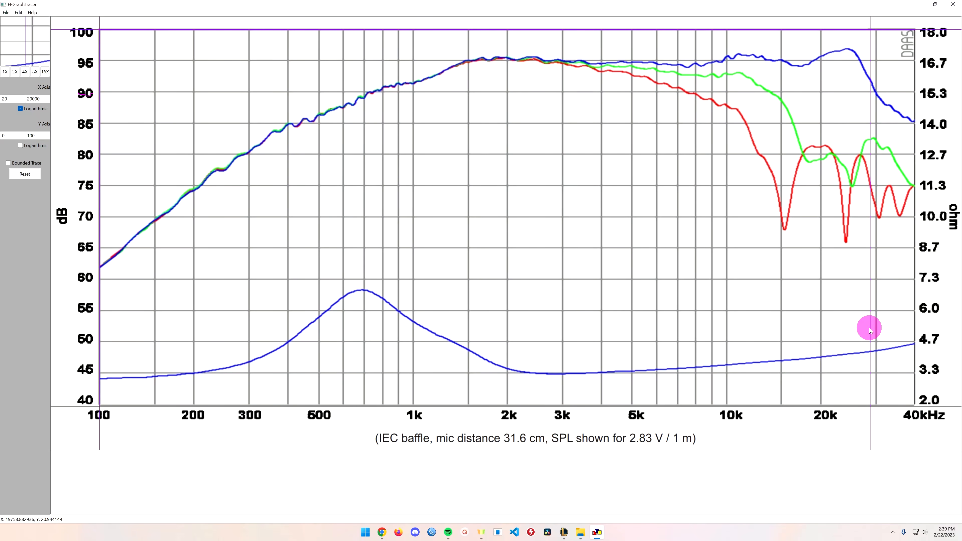
left_click_drag(870, 328, 914, 330)
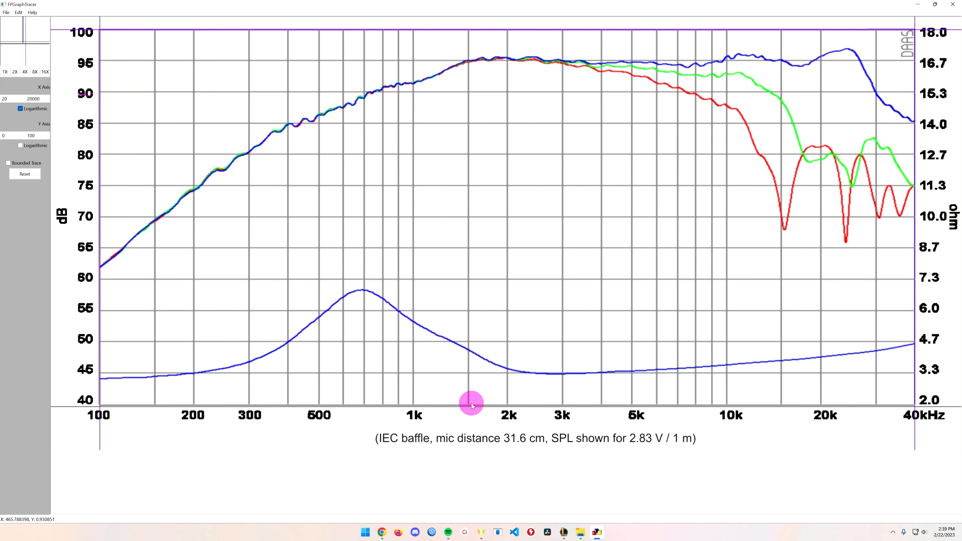
left_click_drag(474, 406, 485, 404)
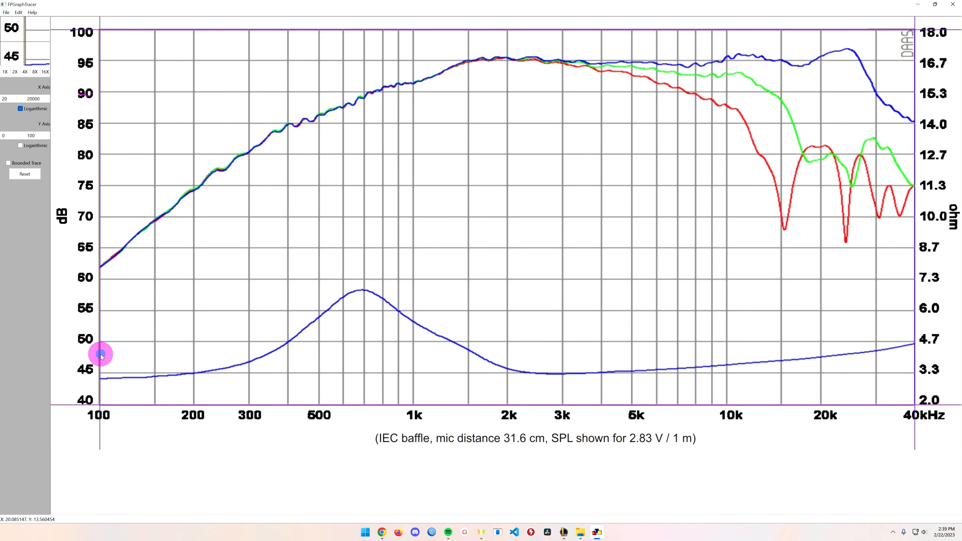
left_click_drag(101, 354, 99, 353)
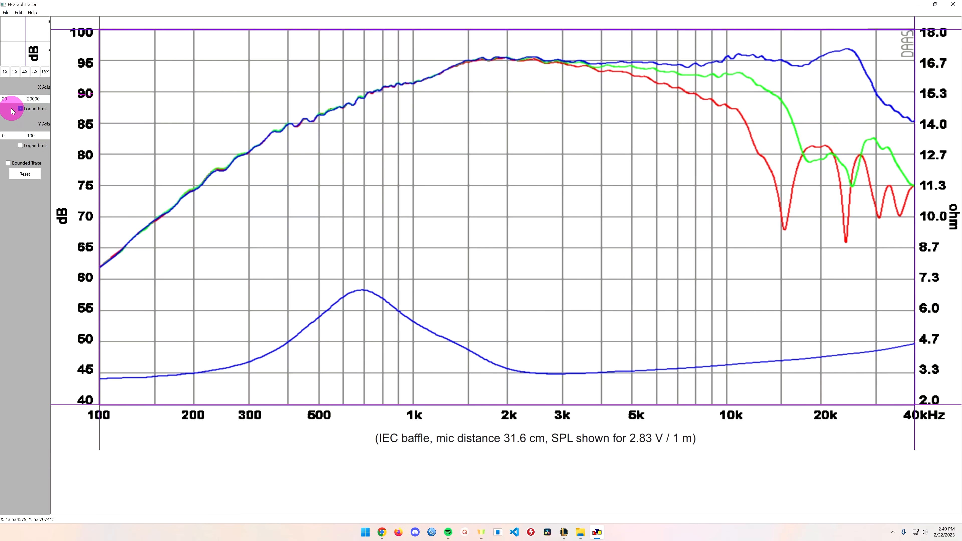
Set the X axis range to 100–40000 and the Y axis range to 40–100.
double_click(14, 97)
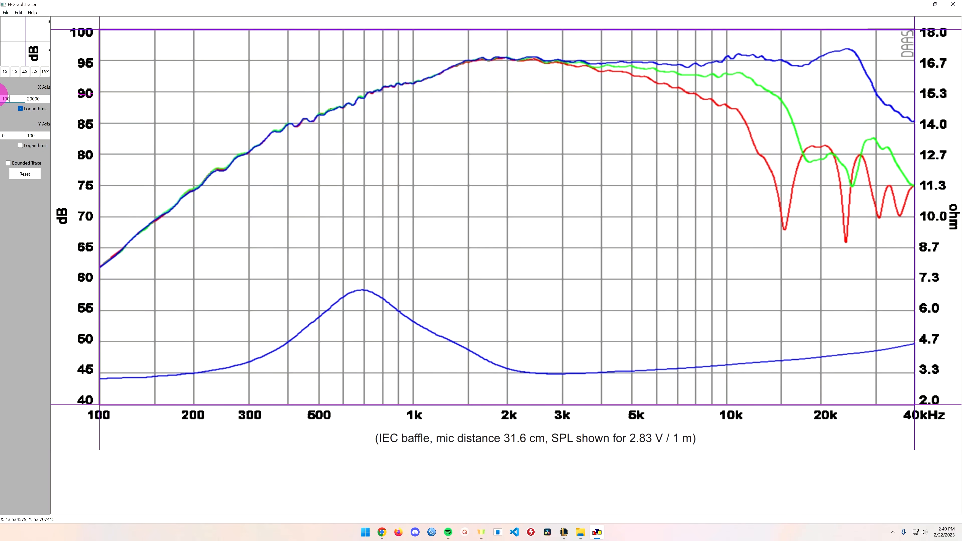
left_click(39, 98)
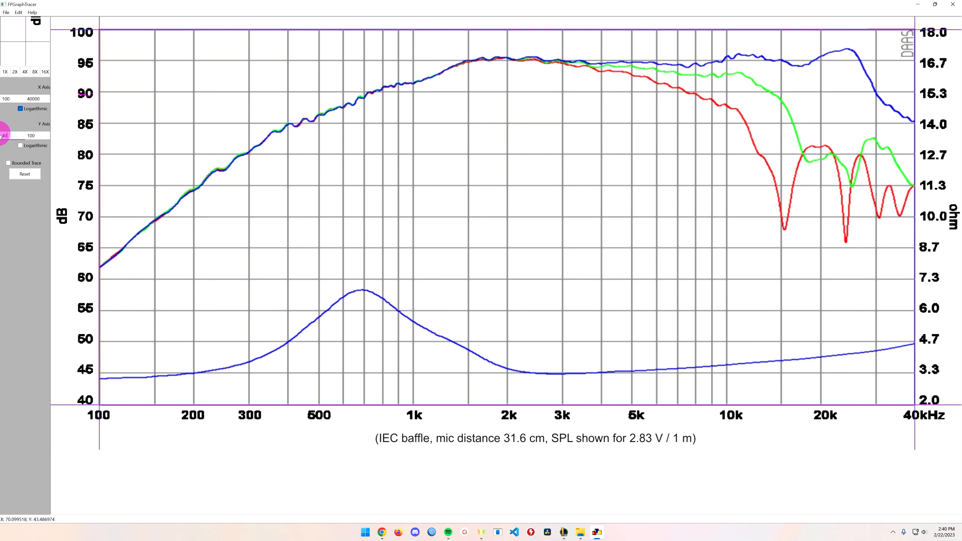
left_click_drag(40, 136, 22, 139)
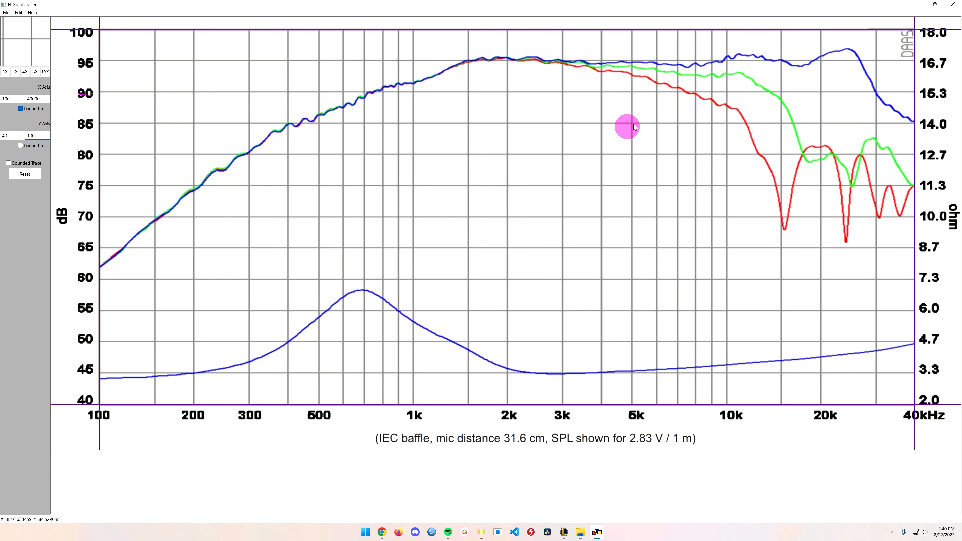
Trace the upper blue SPL curve along its full length and try saving its data as an FRD file.
left_click(704, 67)
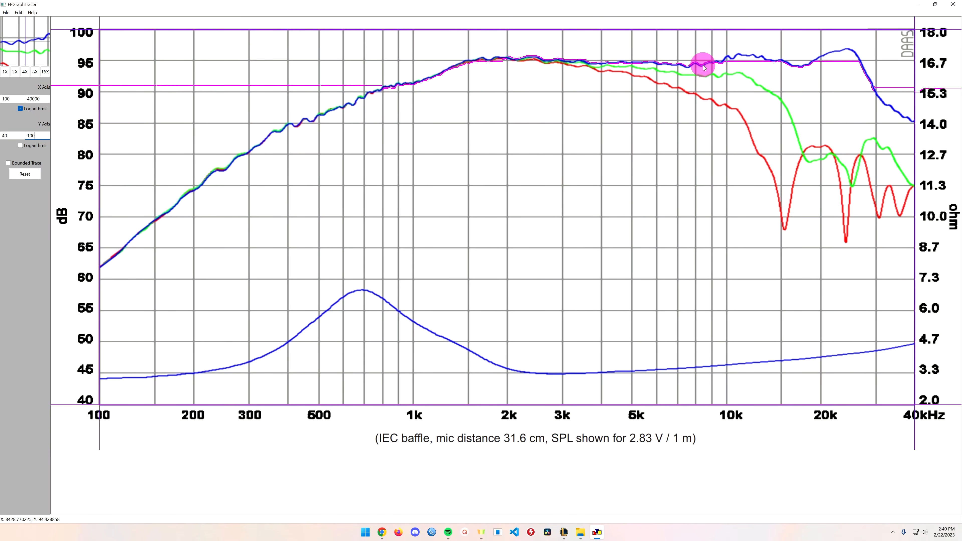
left_click(441, 74)
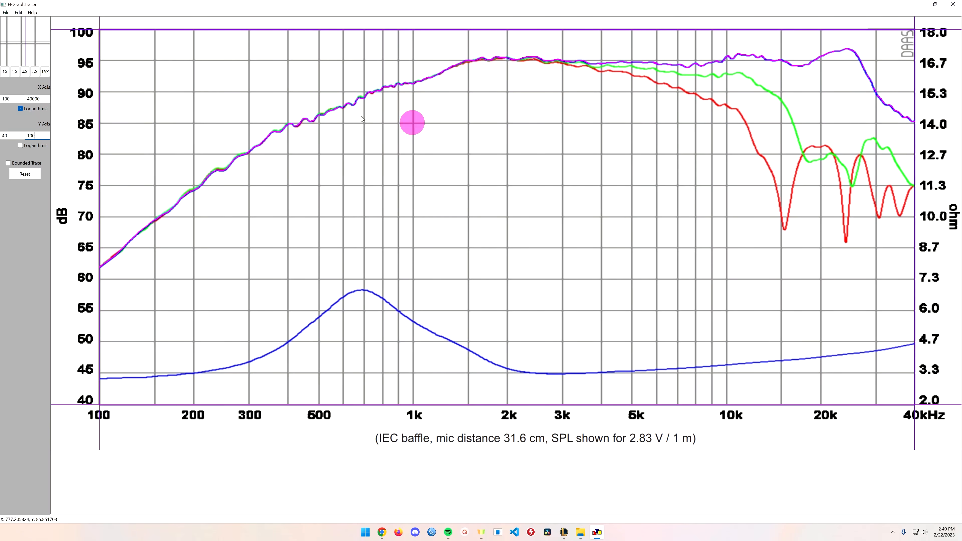
left_click(9, 15)
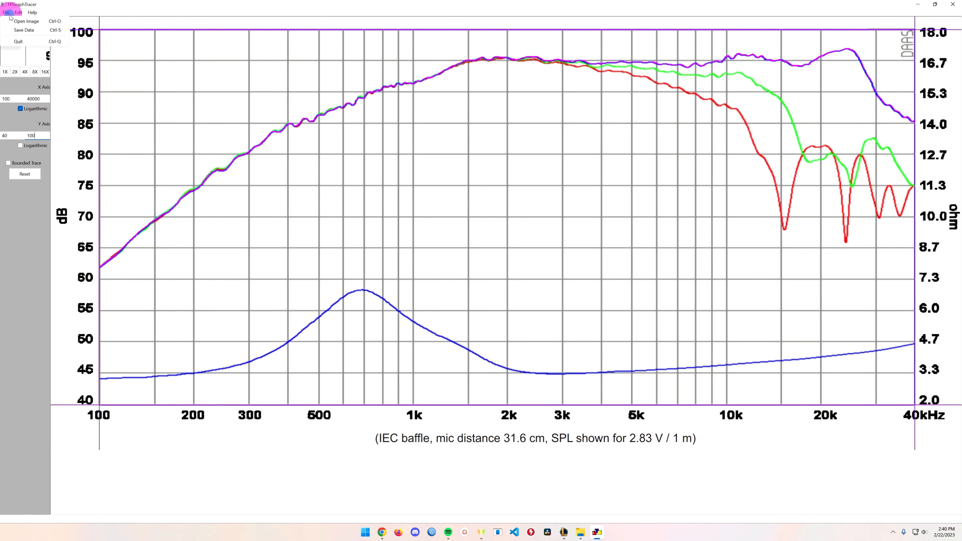
left_click(30, 31)
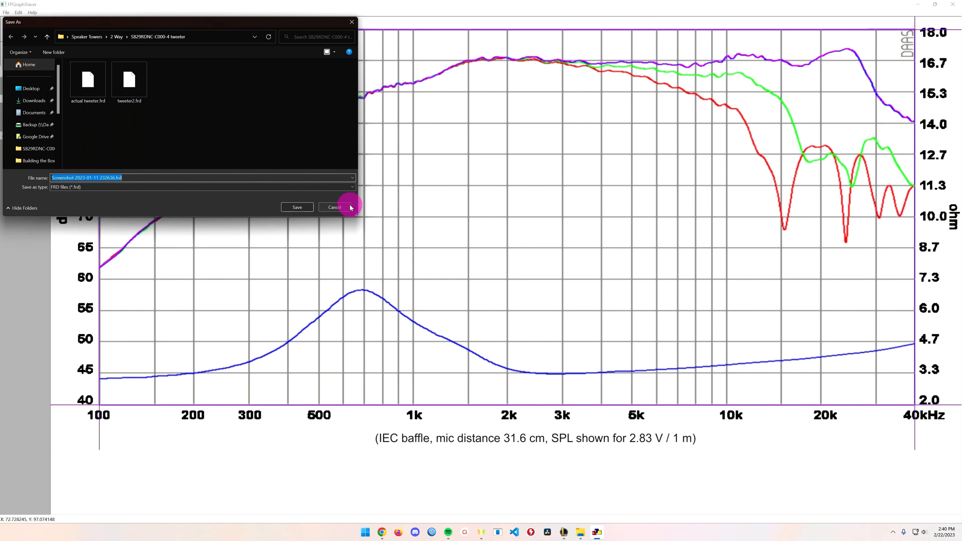
left_click(332, 209)
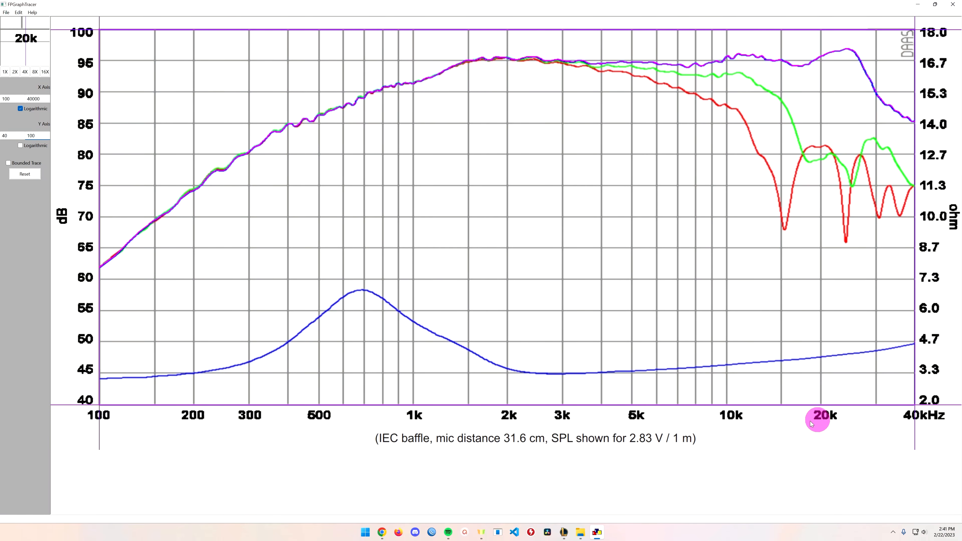
Set the Y axis range to 2–18 ohm and trace the lower blue impedance curve.
double_click(15, 135)
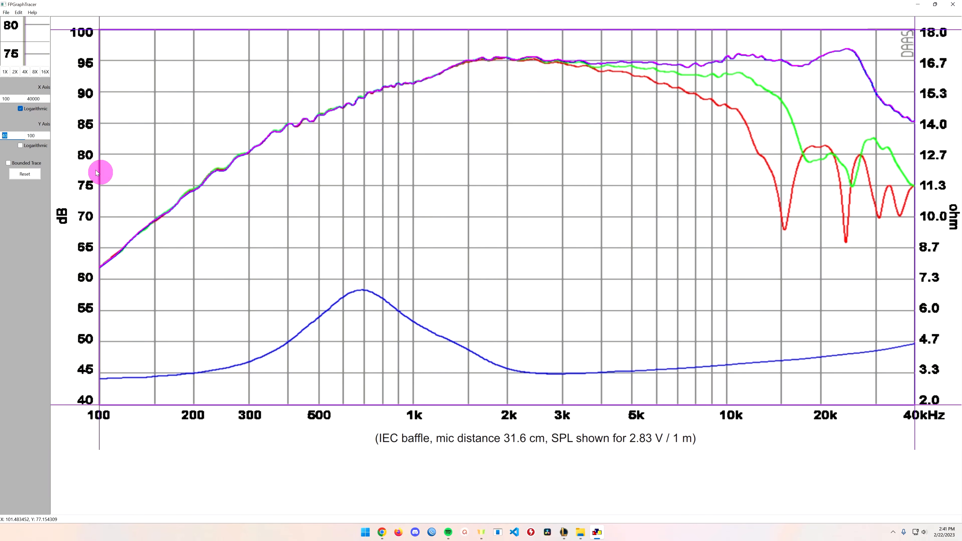
type("2")
double_click(41, 136)
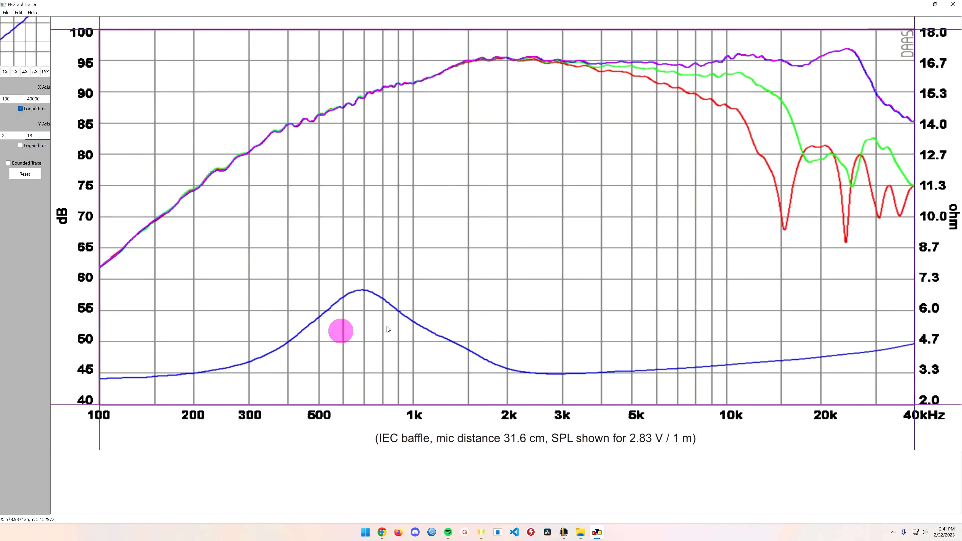
left_click(428, 328)
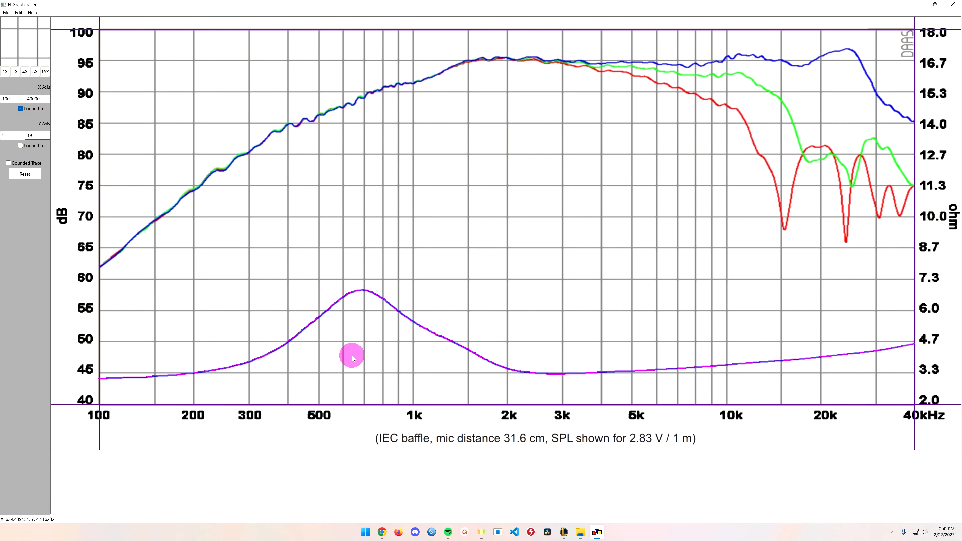
Try saving the traced impedance data as a ZMA file in the tweeter folder.
left_click(3, 14)
left_click(16, 30)
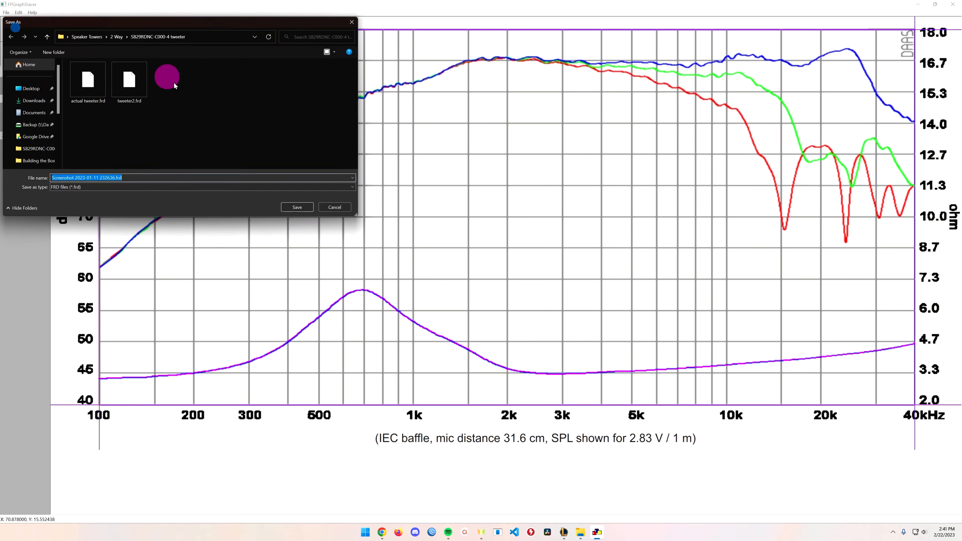
left_click(177, 187)
left_click(180, 200)
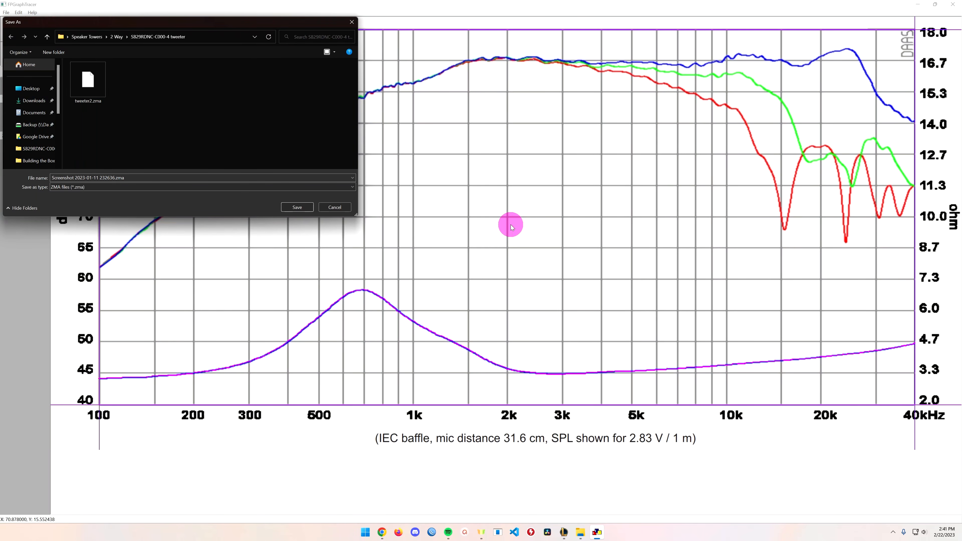
left_click(335, 208)
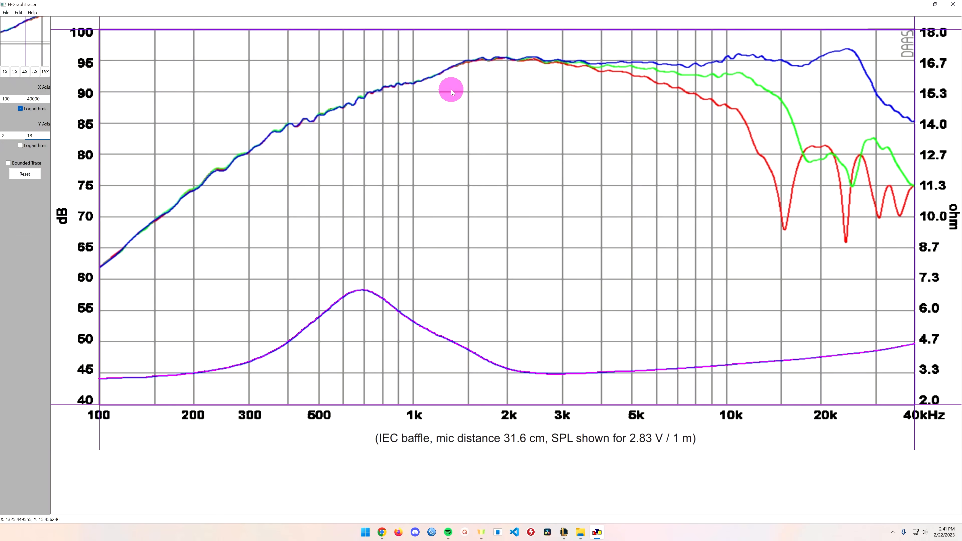
Switch the trace from the impedance curve back to the upper blue SPL curve.
left_click(429, 78)
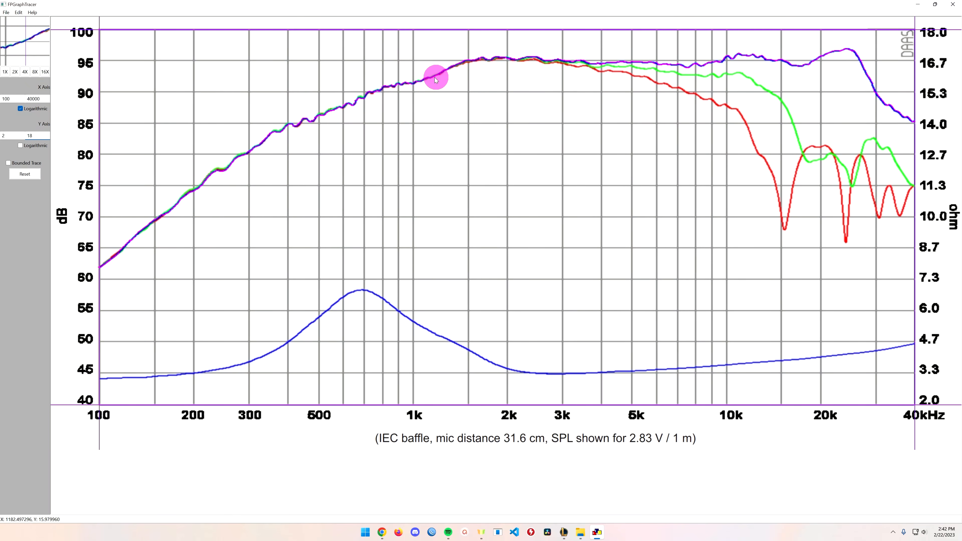
mouse_move(514, 60)
left_mouse_down()
mouse_move(647, 60)
mouse_move(726, 88)
mouse_move(703, 64)
mouse_move(687, 83)
mouse_move(689, 72)
mouse_move(589, 72)
mouse_move(910, 63)
mouse_move(957, 36)
left_mouse_up()
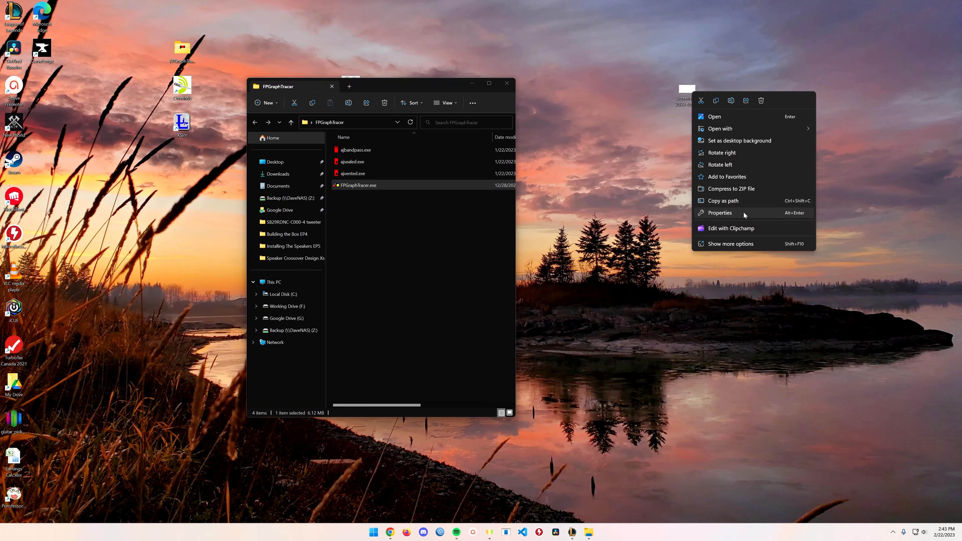
Open the file properties of Screenshot 2023-01-11 232636.png on the desktop.
left_click(743, 211)
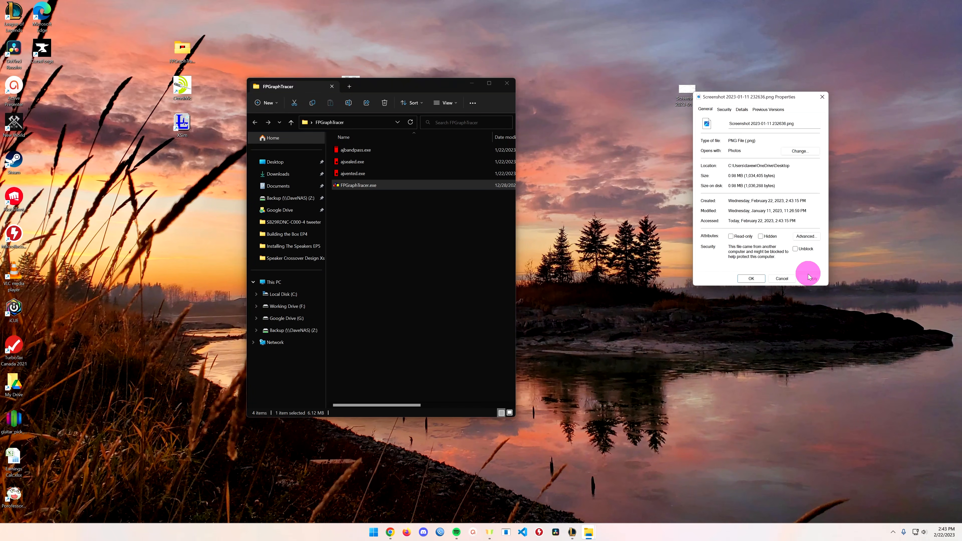
Dismiss the file properties and open Screenshot 2023-01-11 232636.png from the desktop in Paint.
left_click(790, 280)
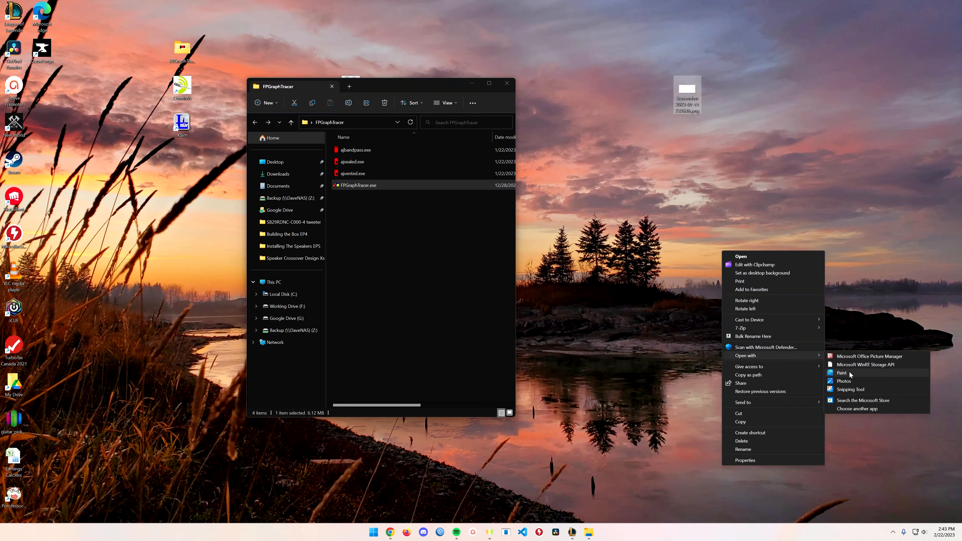
left_click(845, 372)
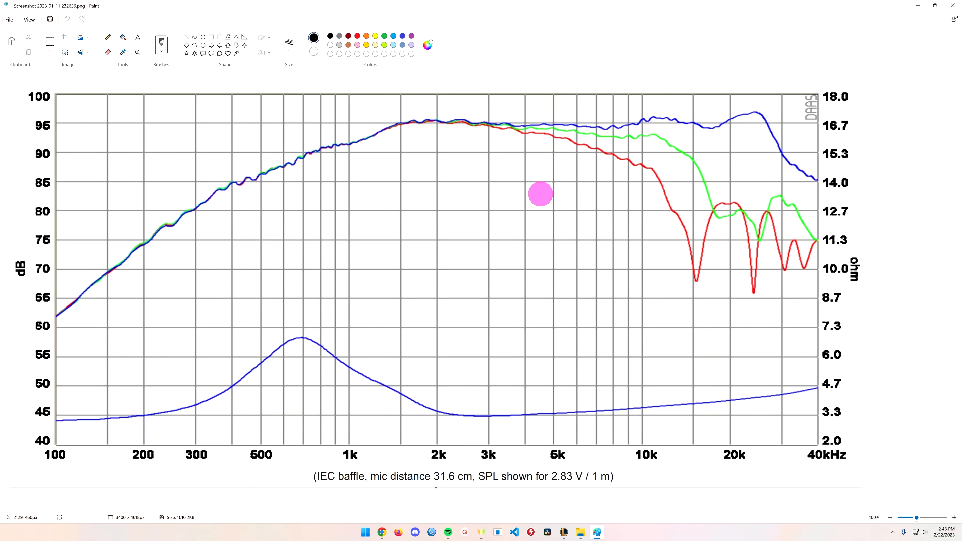
Make white the drawing colour and brush test strokes across the gridlines above the SPL curve, between about 500 Hz and 1 kHz.
left_click(313, 51)
left_click_drag(326, 99, 271, 136)
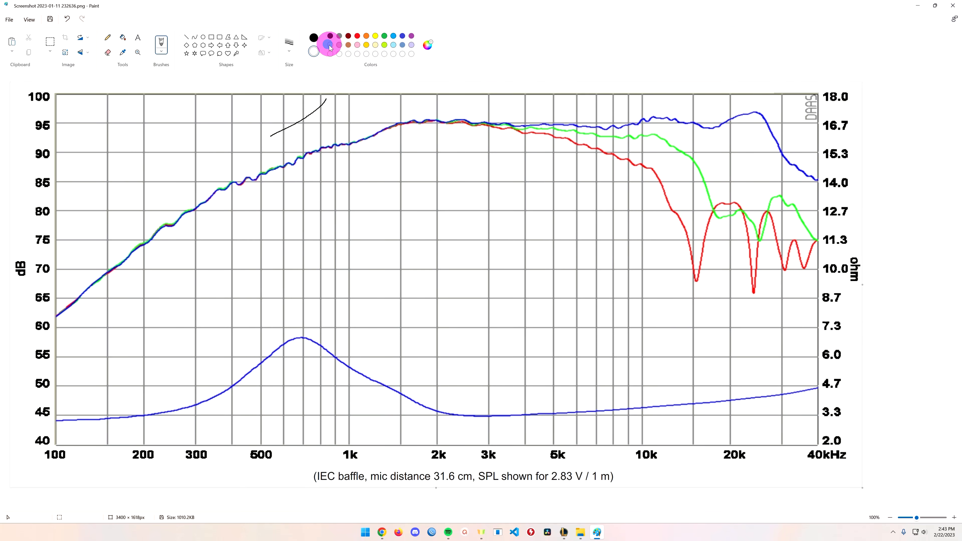
left_click(313, 38)
left_click(331, 46)
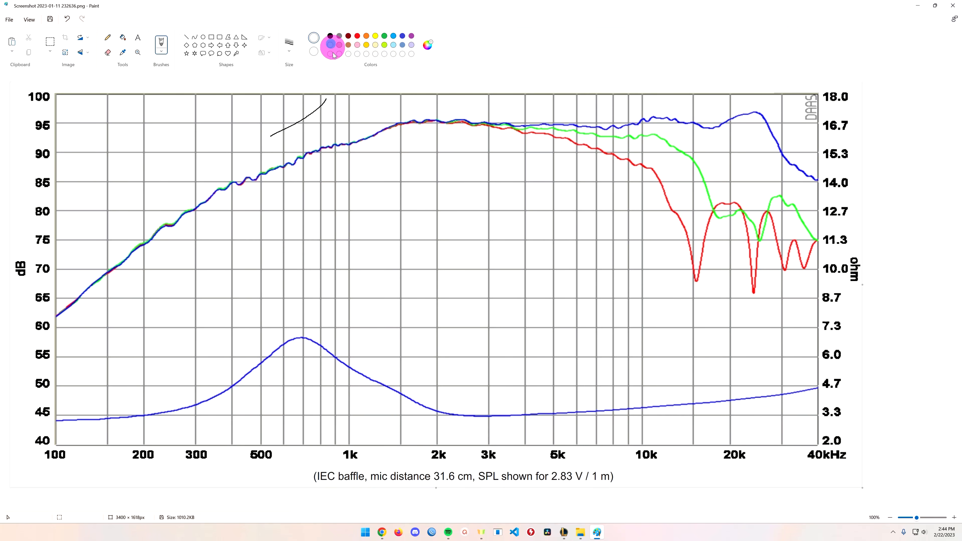
mouse_move(355, 114)
left_mouse_down()
mouse_move(261, 140)
mouse_move(364, 109)
mouse_move(371, 116)
left_mouse_up()
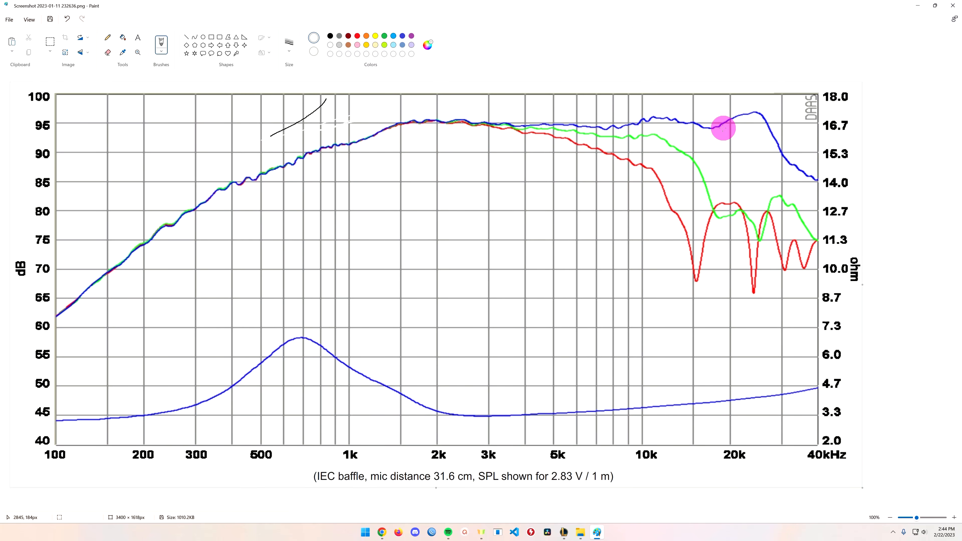
Set the brush size to 5px and paint white over the 500 Hz gridline just above the SPL curve.
scroll(717, 122, "up", 4)
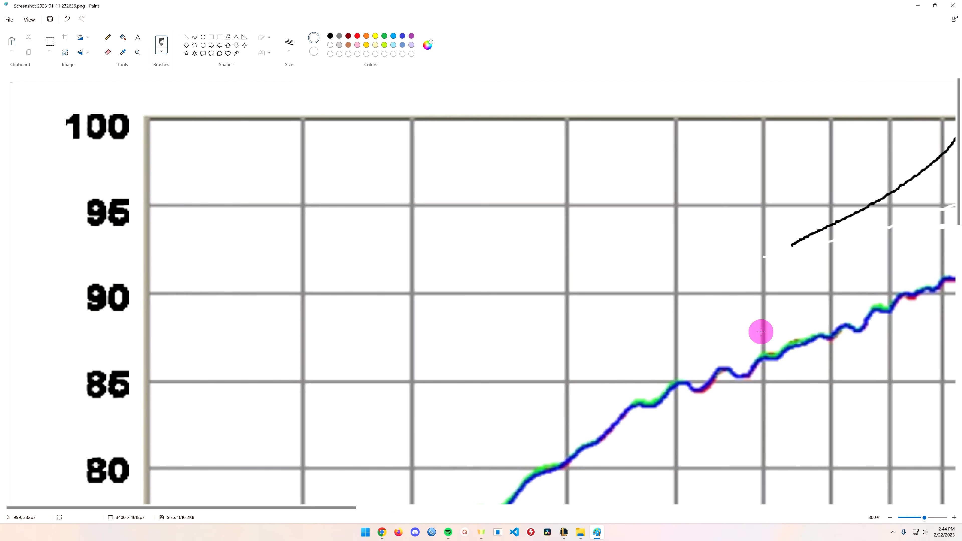
left_click(288, 42)
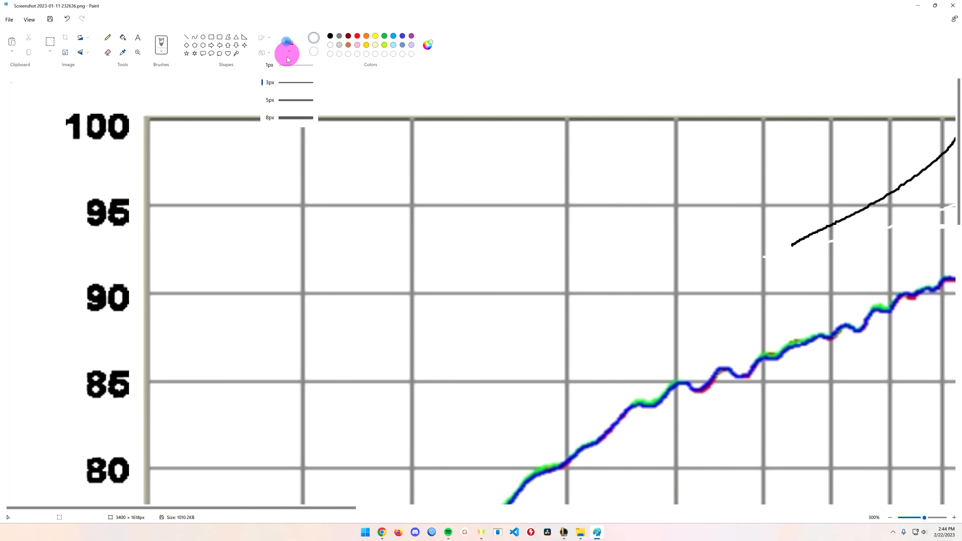
left_click(280, 100)
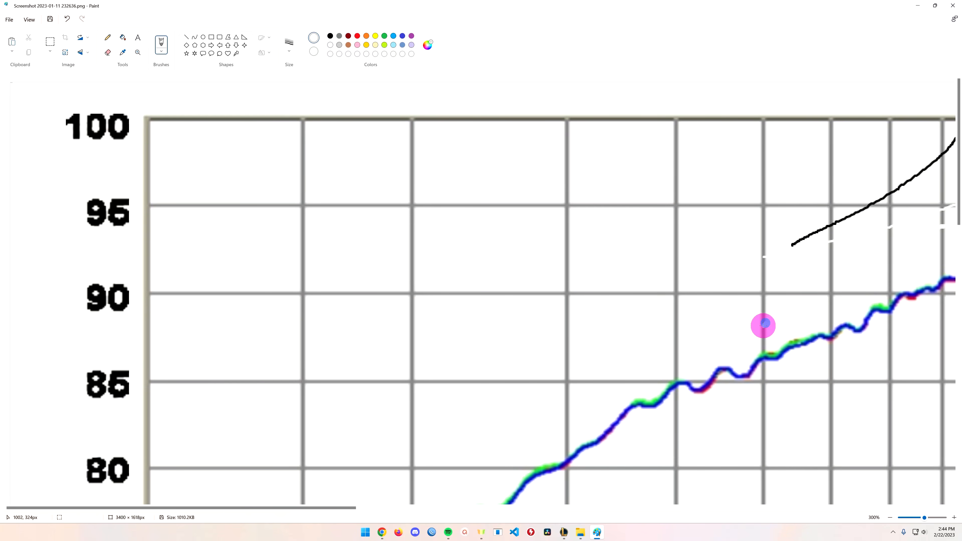
mouse_move(761, 335)
left_mouse_down()
mouse_move(768, 328)
mouse_move(756, 333)
left_mouse_up()
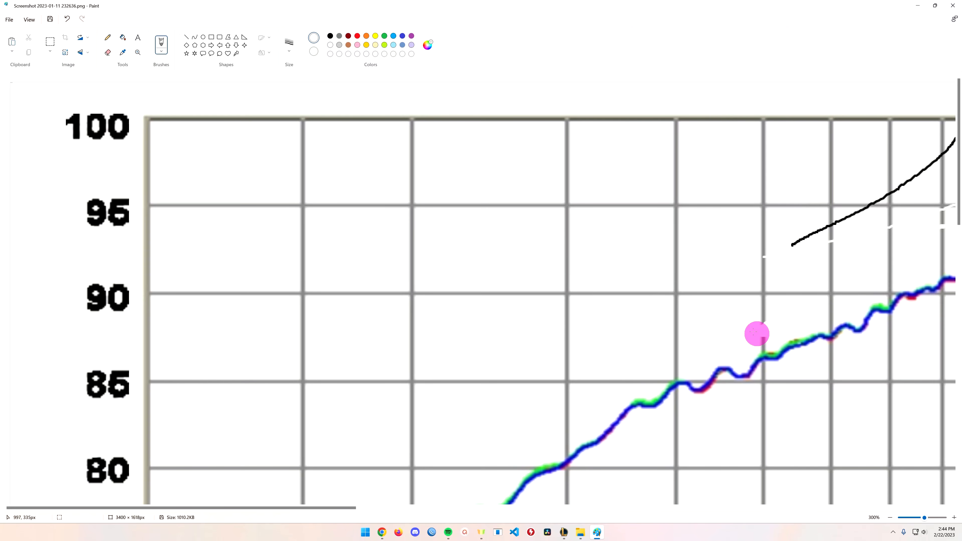
Set the brush size to 8px and paint out the 500 Hz and 600 Hz gridlines just above the SPL curve.
left_click(289, 42)
left_click(279, 118)
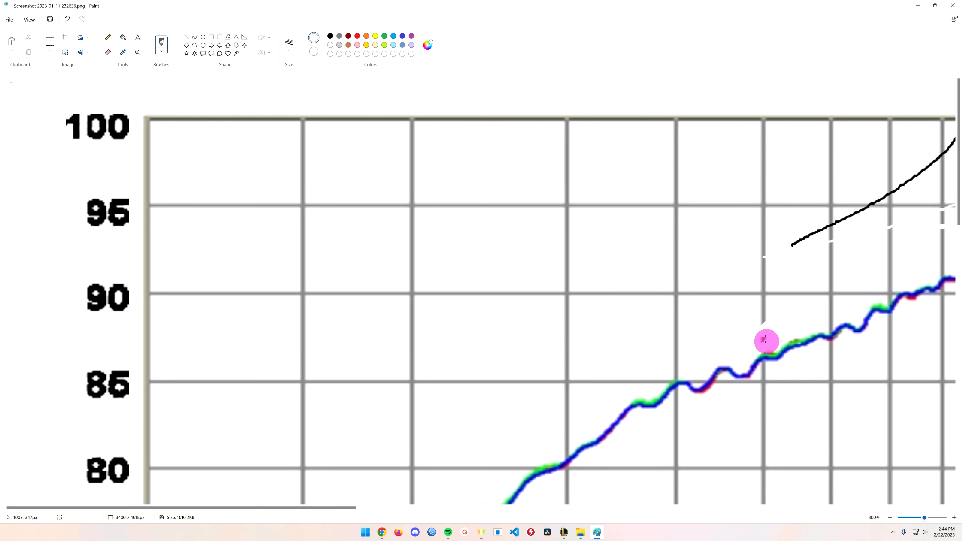
left_click_drag(766, 341, 765, 307)
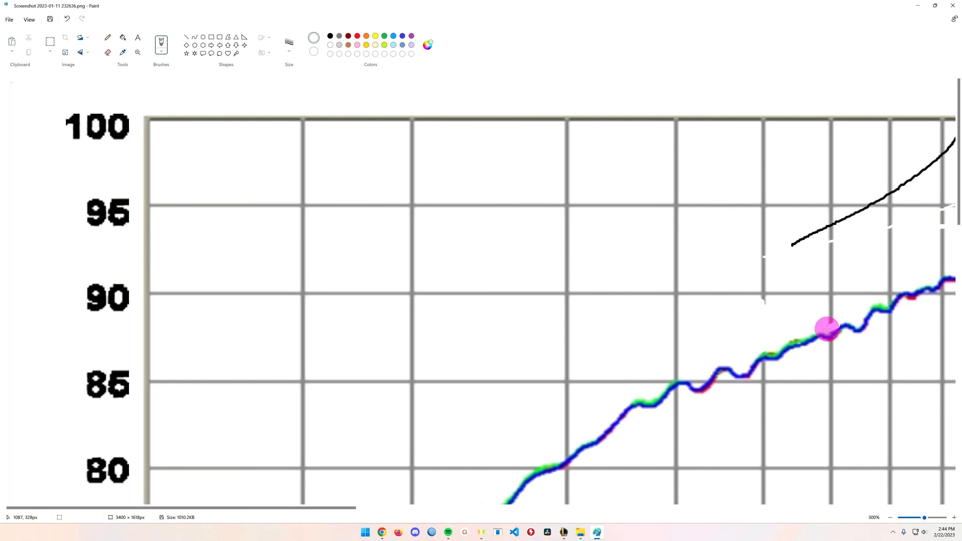
left_click_drag(831, 330, 826, 316)
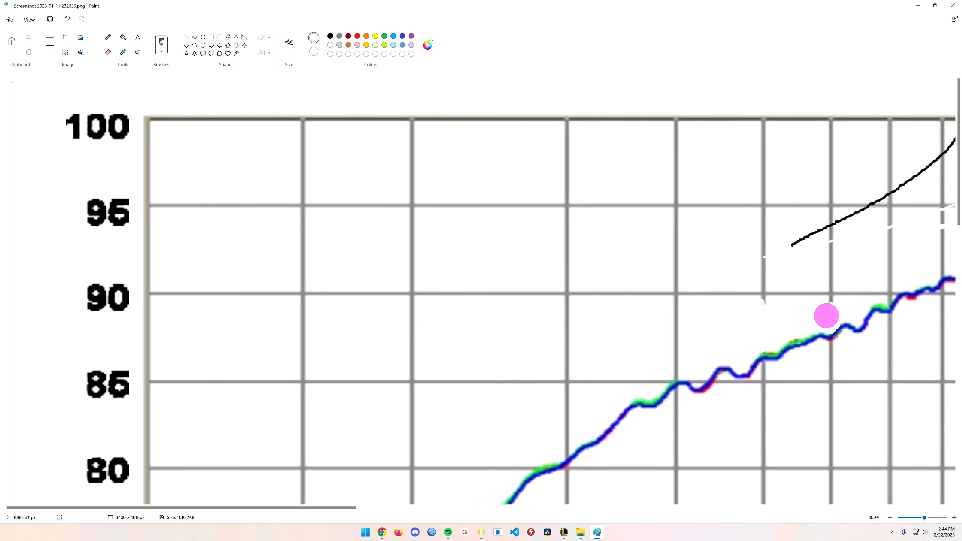